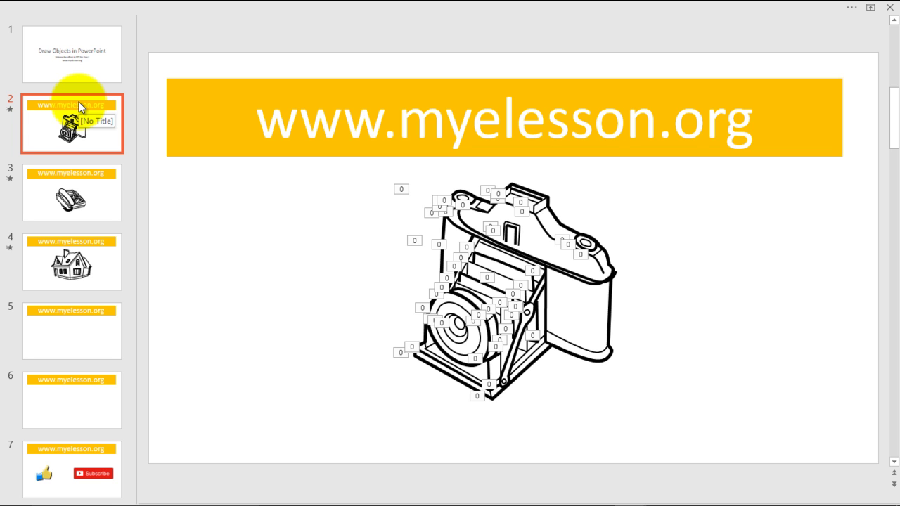
Run the slide show through the camera, telephone and house drawing slides, then end it.
key(F5)
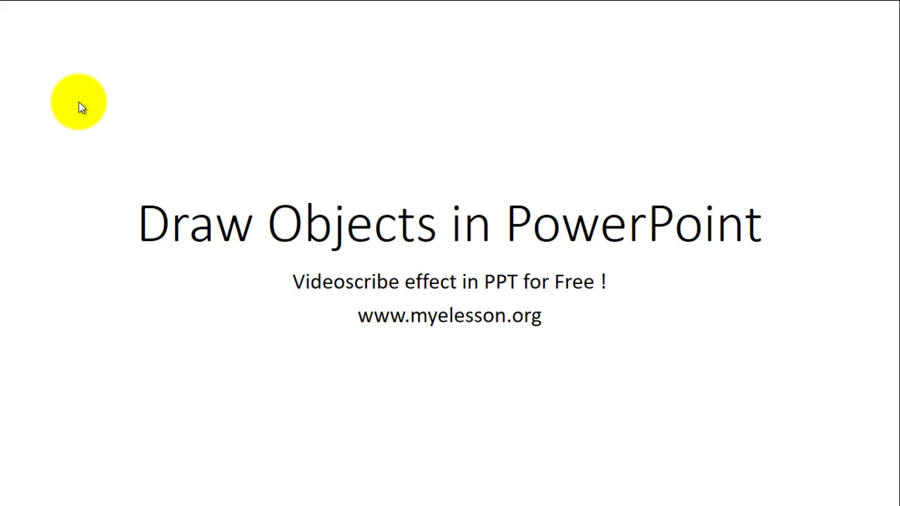
click(79, 101)
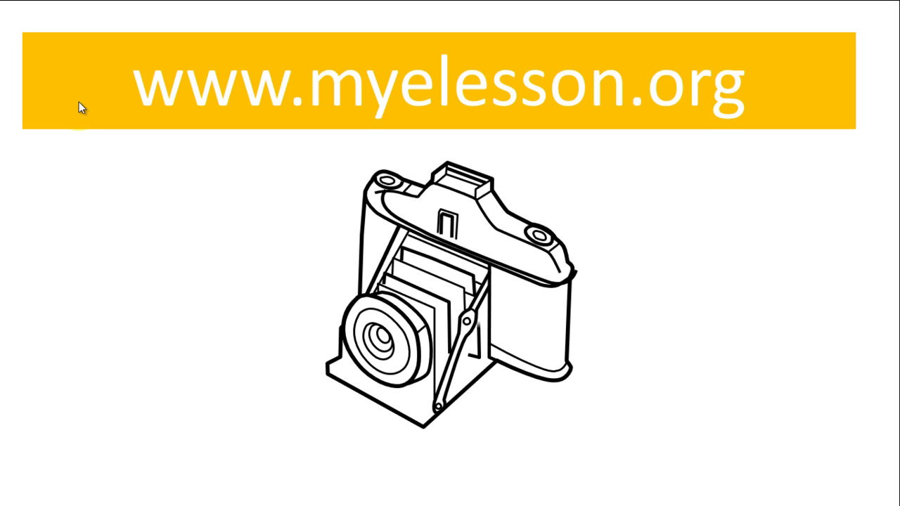
click(79, 104)
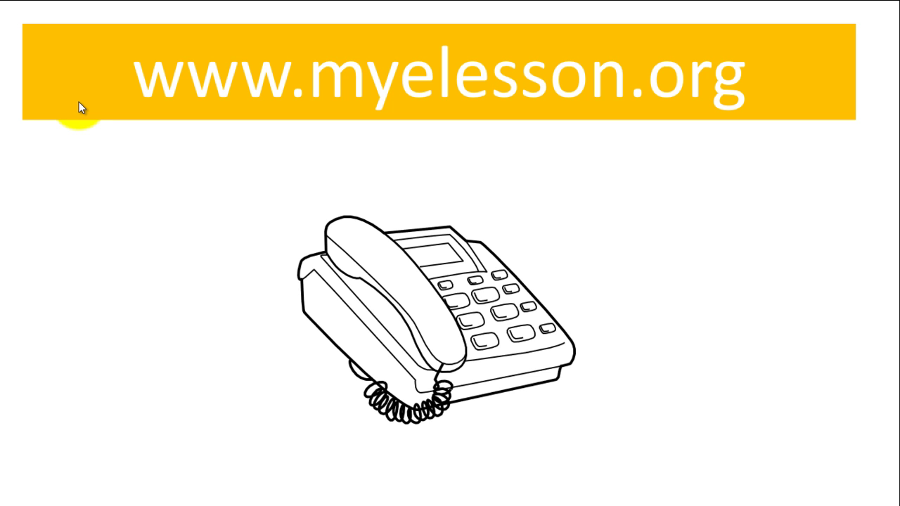
click(79, 103)
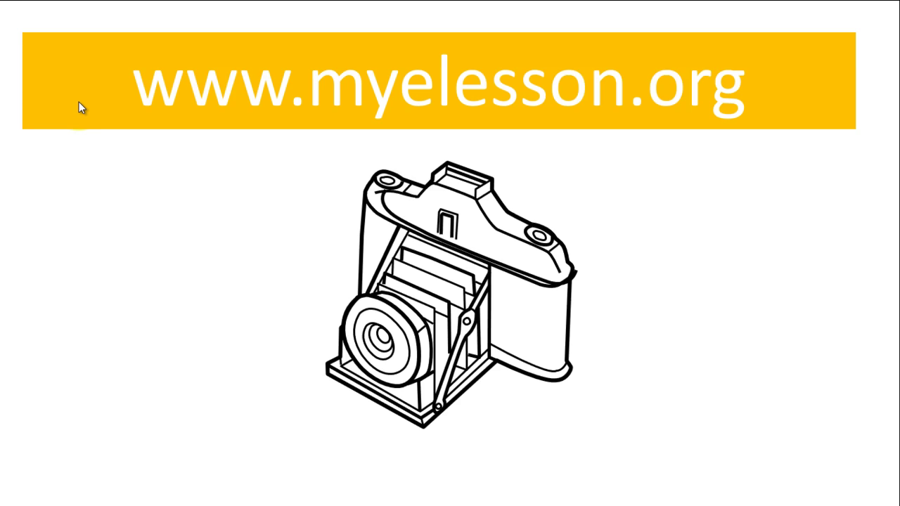
key(Escape)
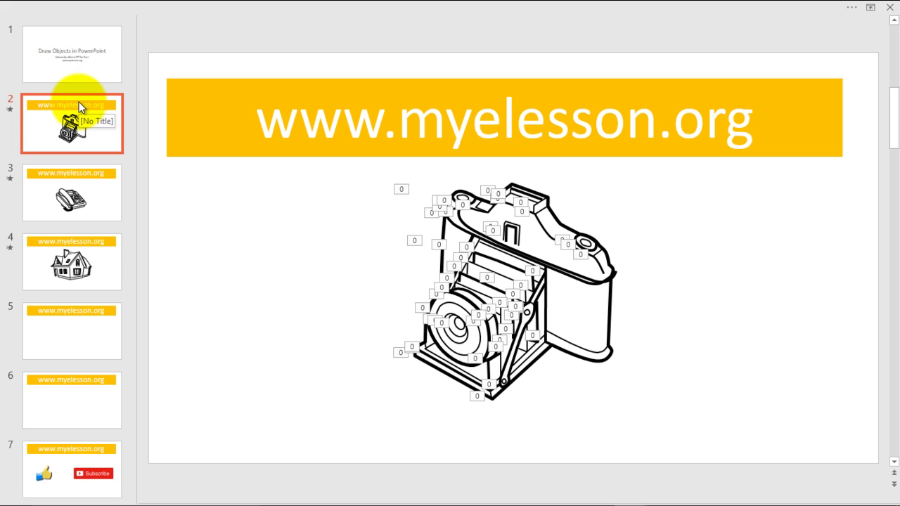
Keep the full ribbon always shown, go to blank slide 5, and show the Insert commands.
click(870, 7)
click(806, 104)
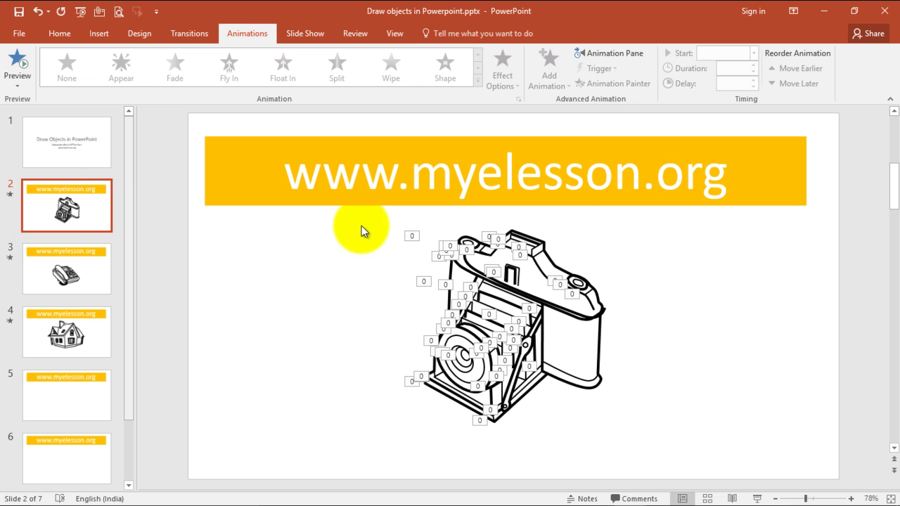
scroll(116, 239, down, 1)
scroll(116, 239, down, 1)
click(68, 339)
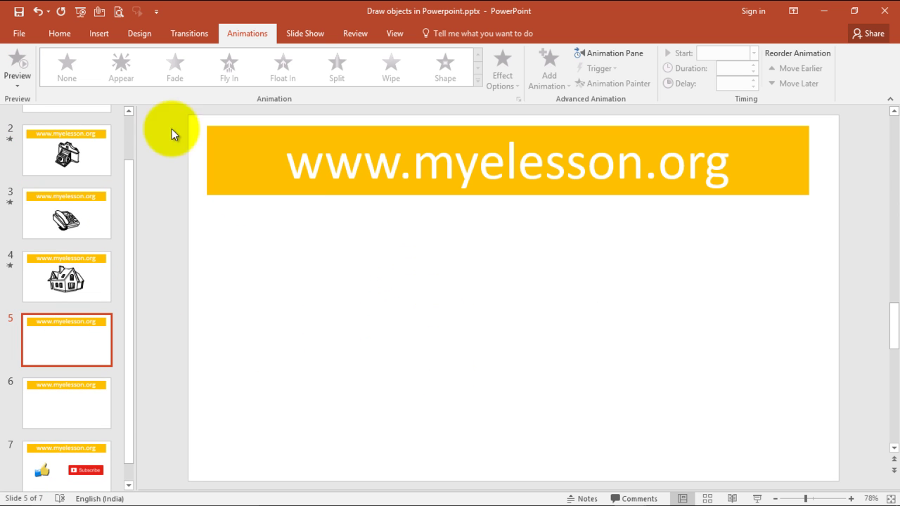
click(61, 34)
click(100, 34)
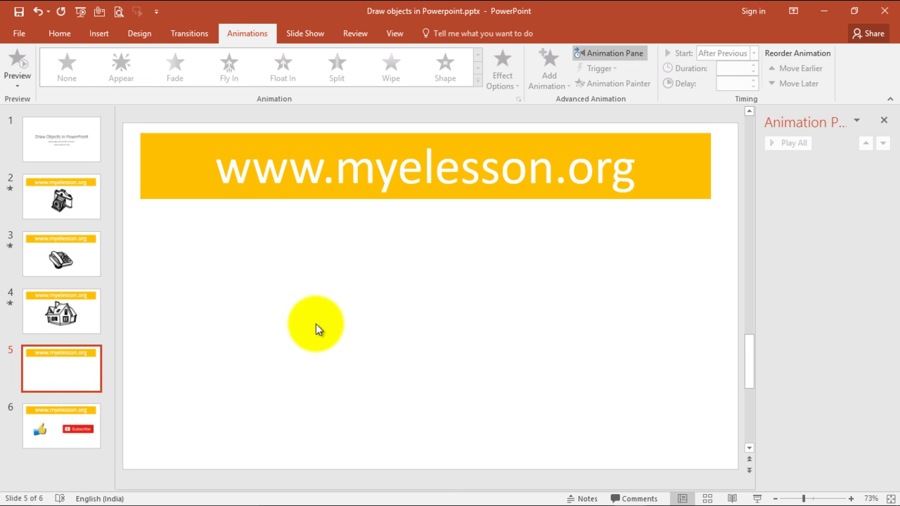
click(99, 35)
Insert SC0007.Scribble-house.wmf from Downloads onto slide 5 and move it slightly lower.
click(82, 64)
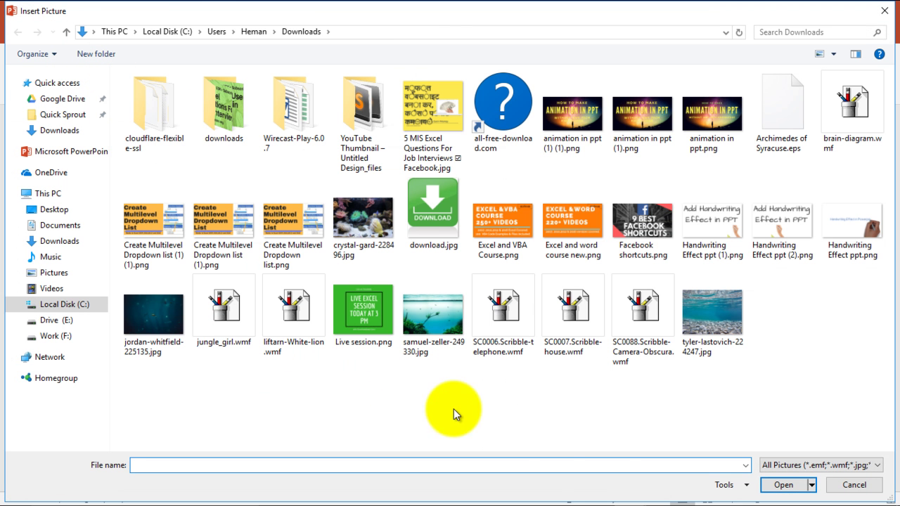
click(575, 313)
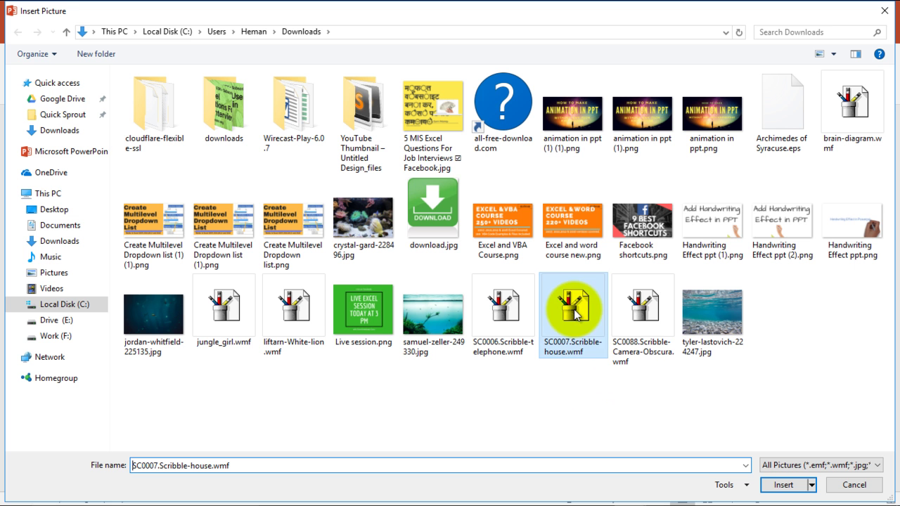
click(785, 485)
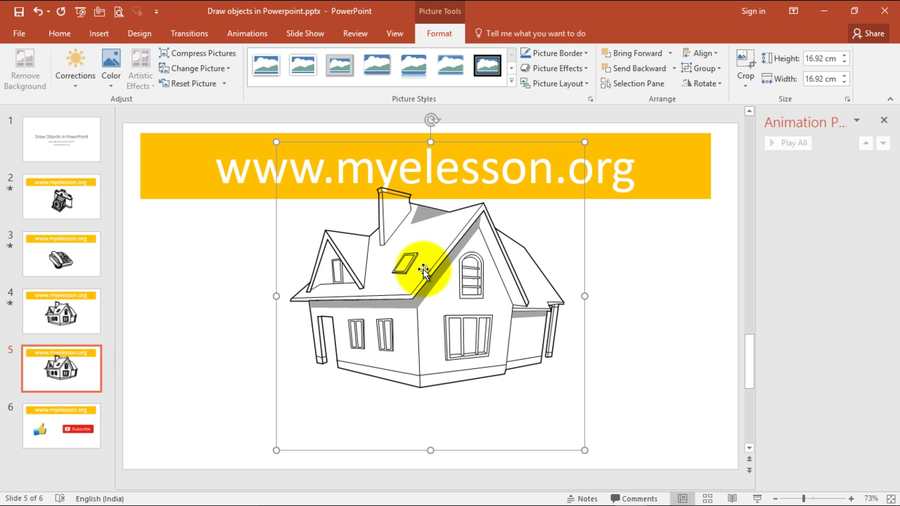
drag(526, 223, 522, 266)
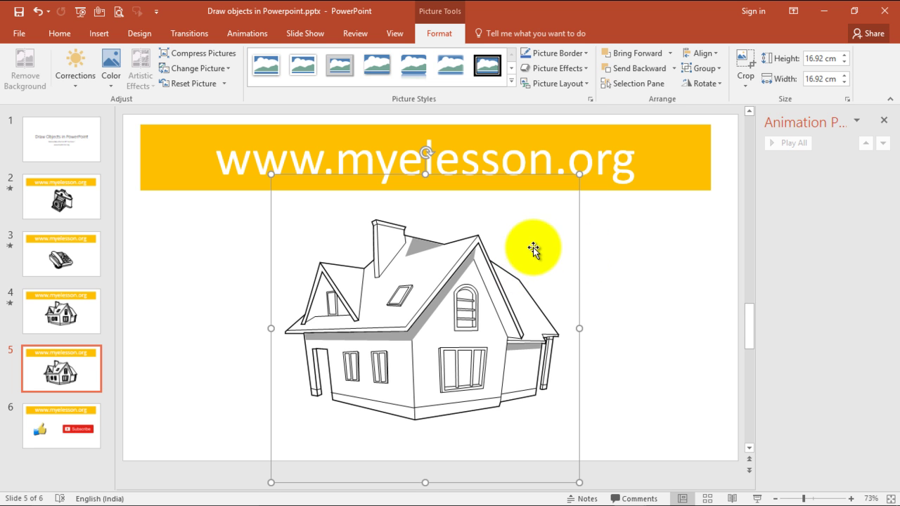
Ungroup the house picture, agreeing to convert it into a drawing object.
click(637, 273)
click(529, 278)
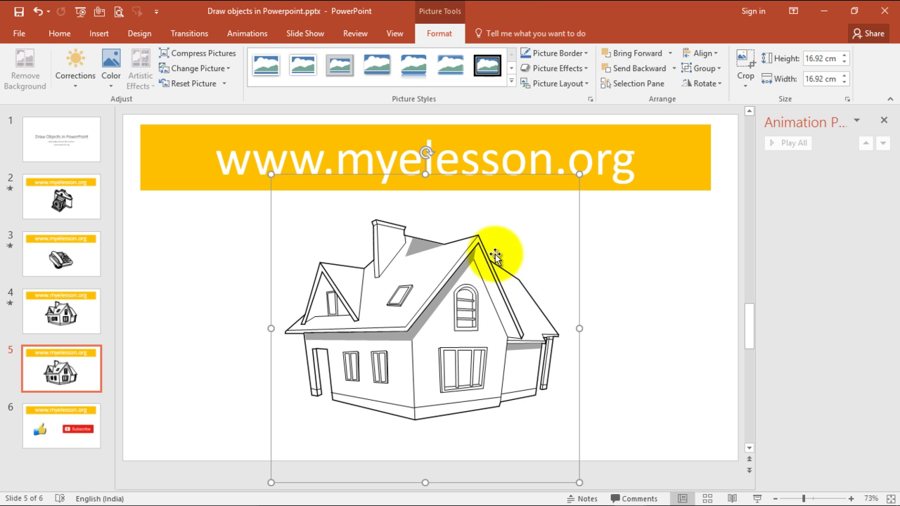
right_click(506, 243)
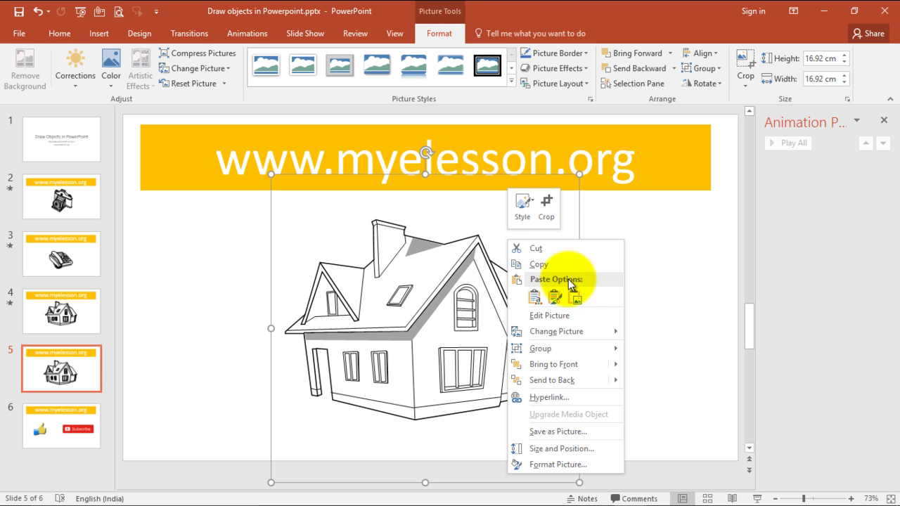
mouse_move(541, 346)
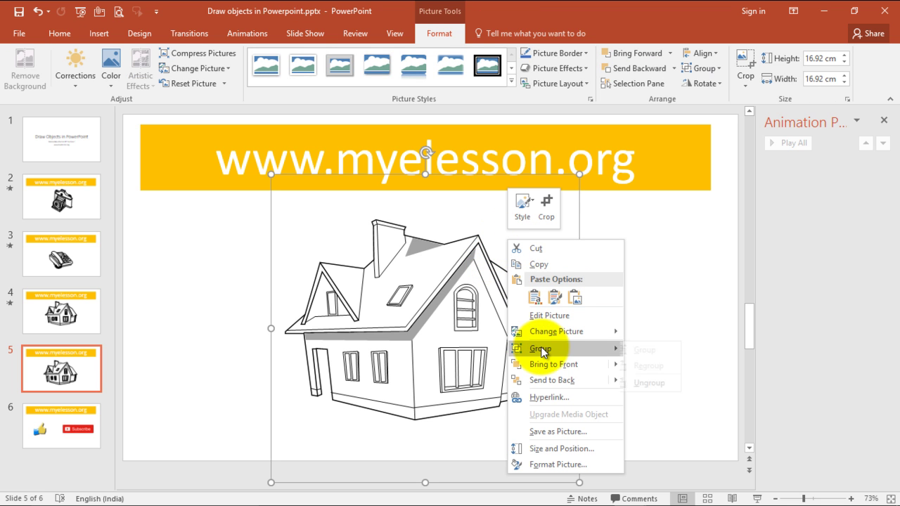
click(651, 382)
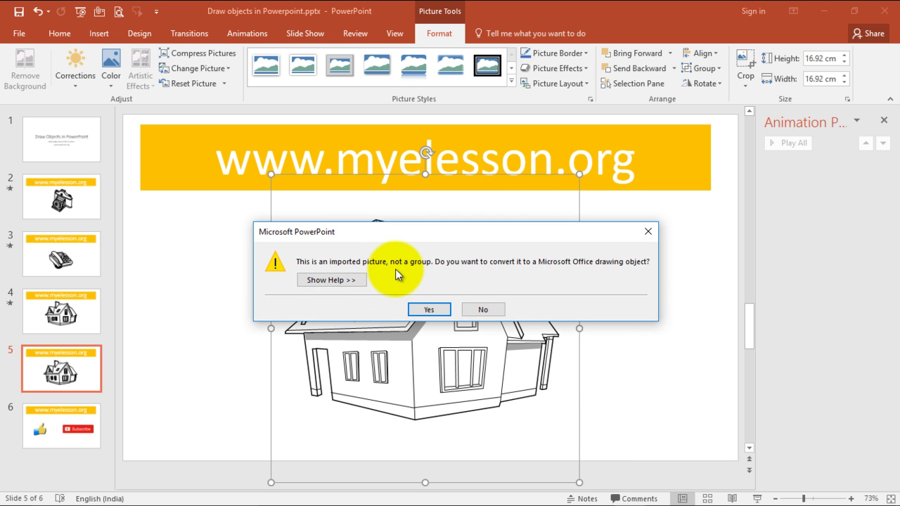
click(431, 310)
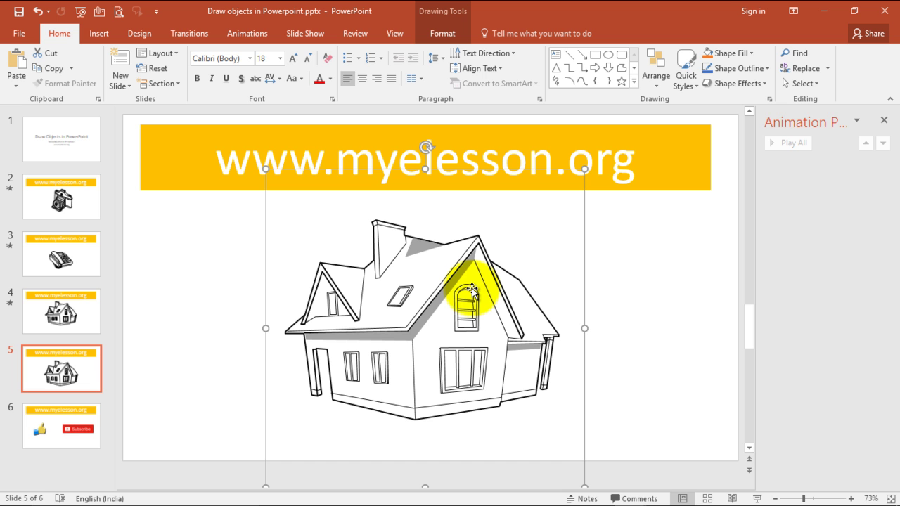
Ungroup the converted house drawing into separate shapes and deselect them.
right_click(521, 223)
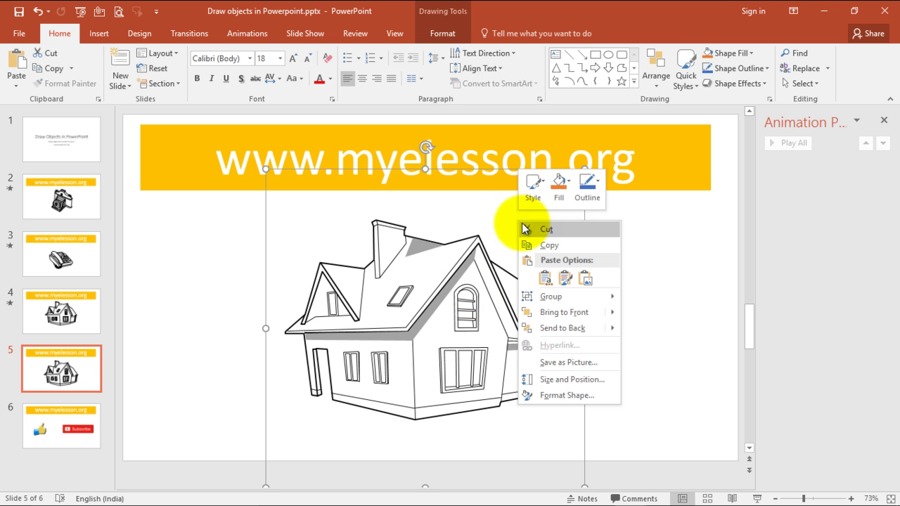
mouse_move(566, 298)
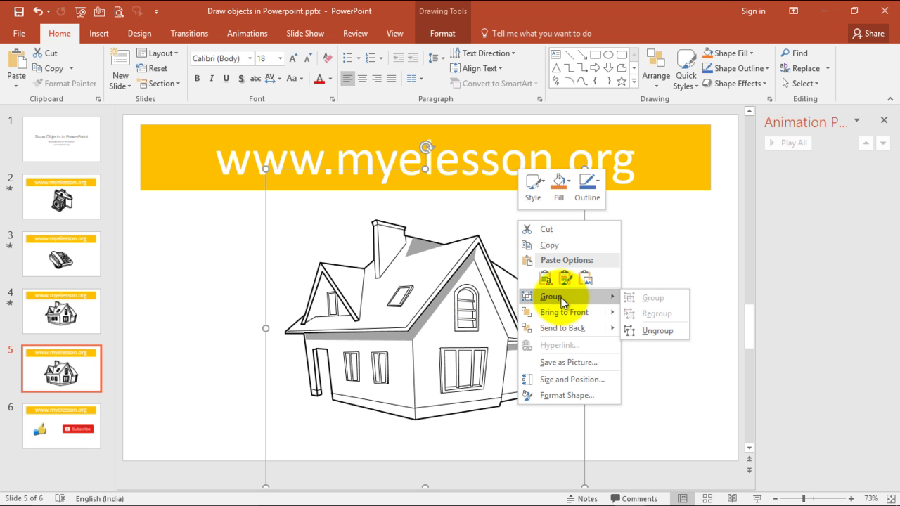
click(656, 331)
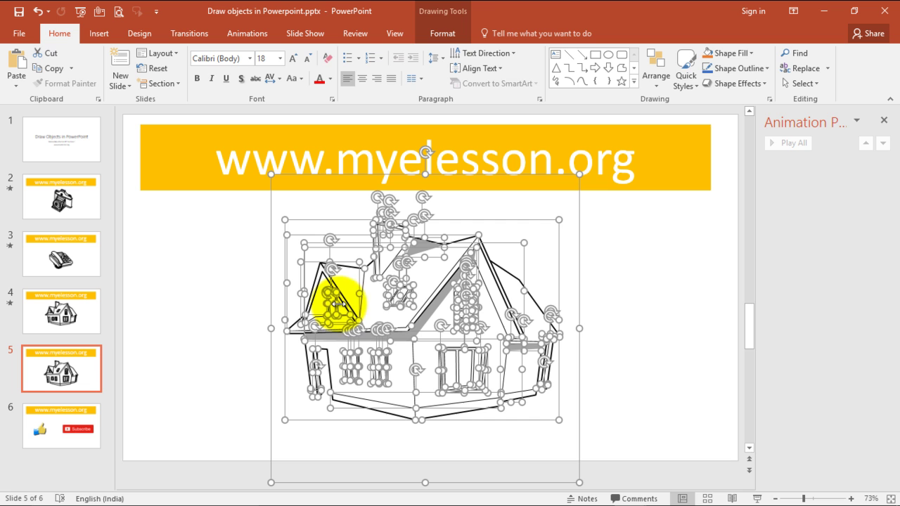
click(649, 269)
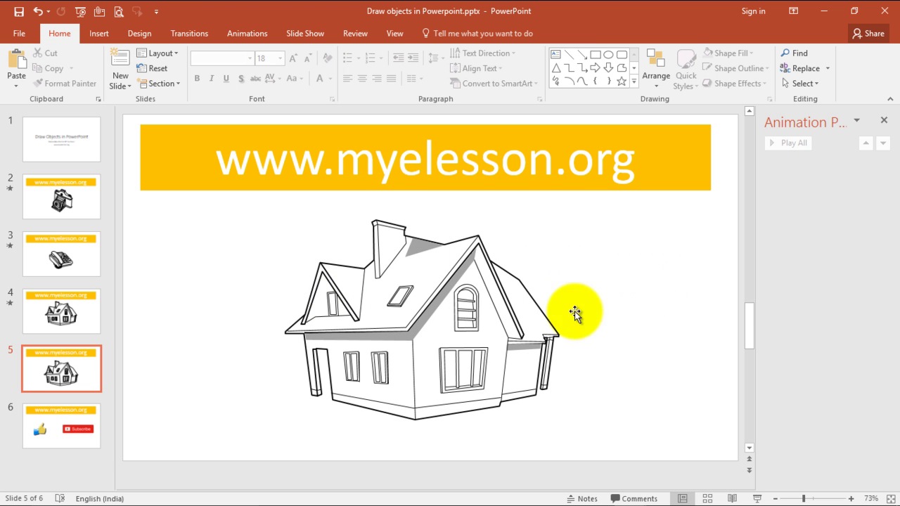
click(441, 299)
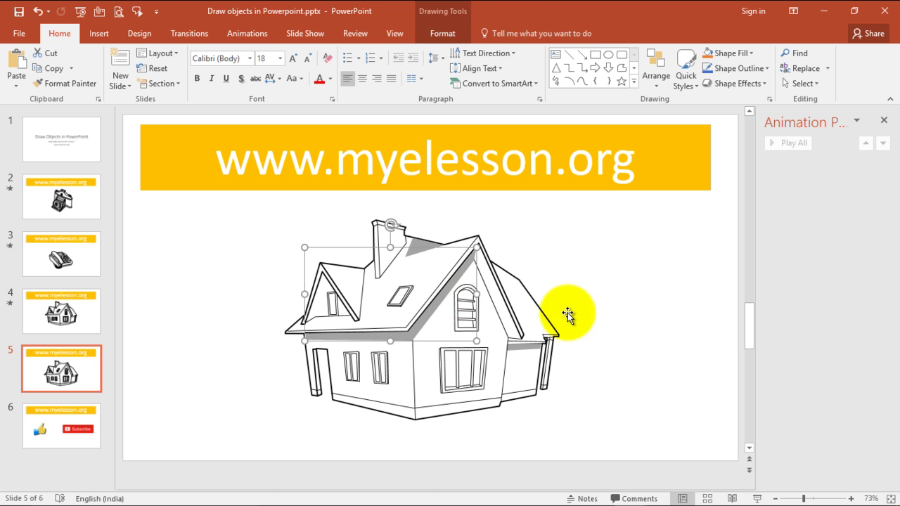
click(574, 275)
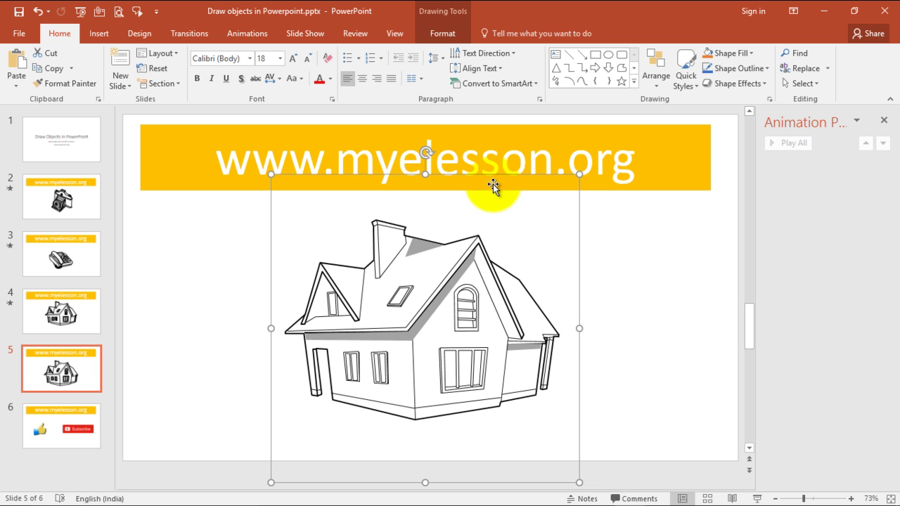
click(549, 224)
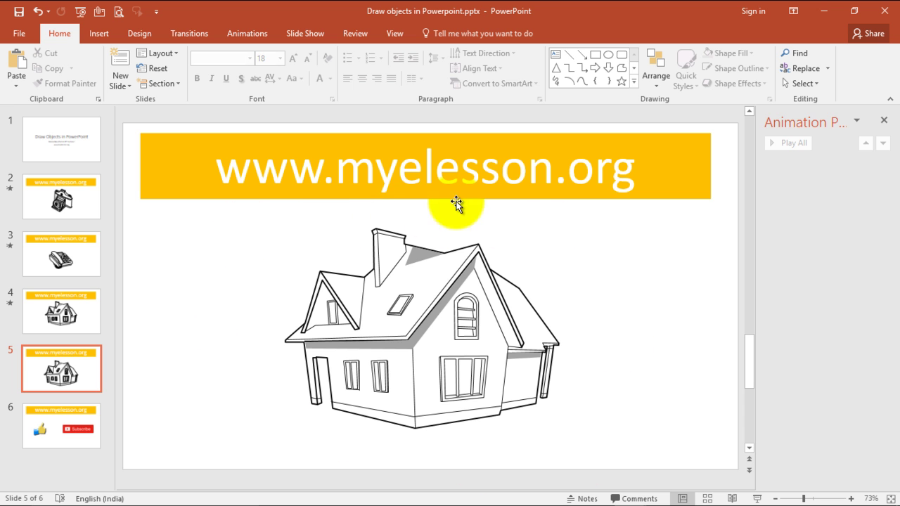
click(457, 292)
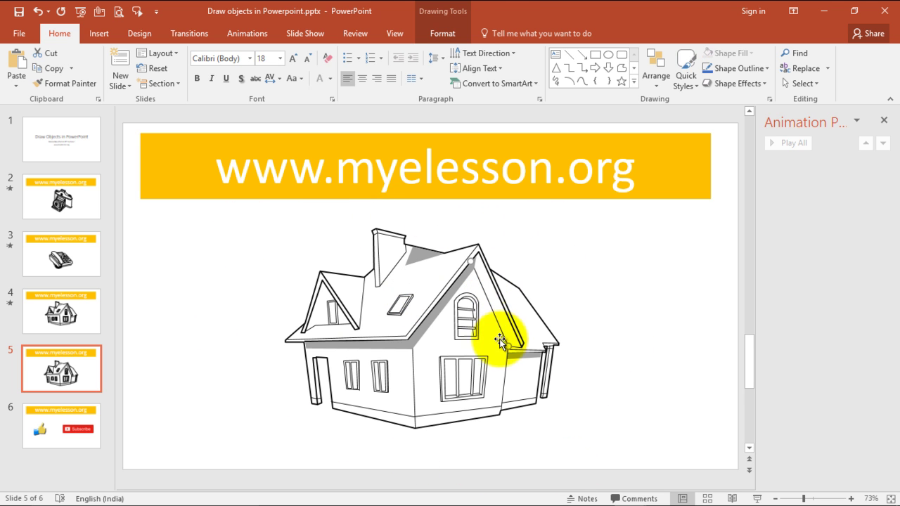
key(Escape)
click(476, 312)
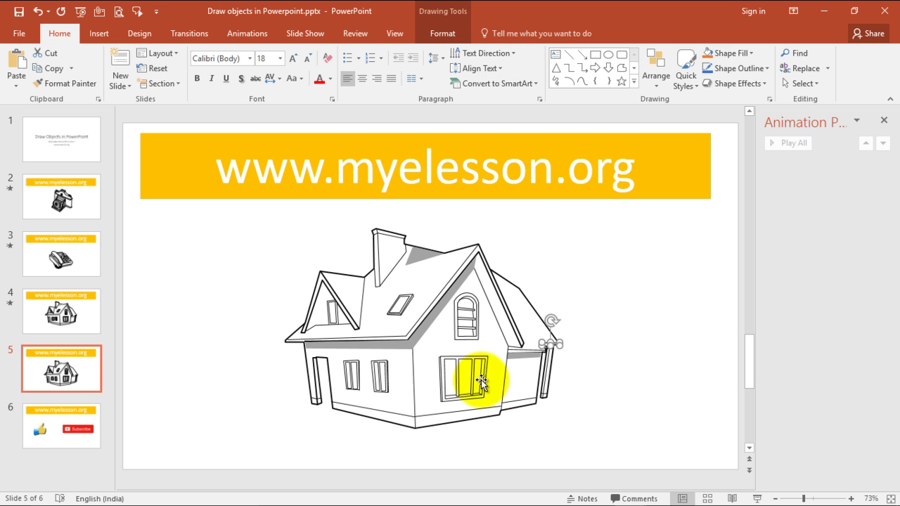
click(412, 356)
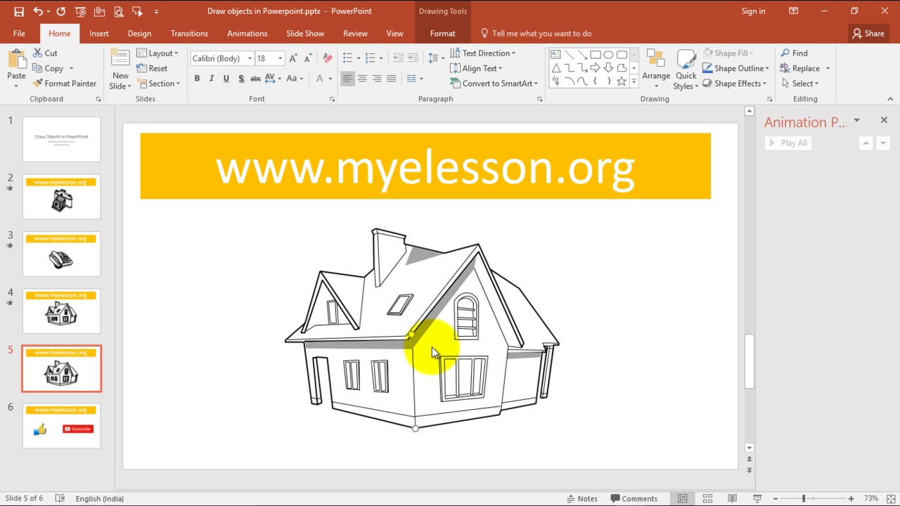
mouse_move(239, 219)
mouse_down()
mouse_move(319, 219)
mouse_move(601, 382)
mouse_move(611, 432)
mouse_up()
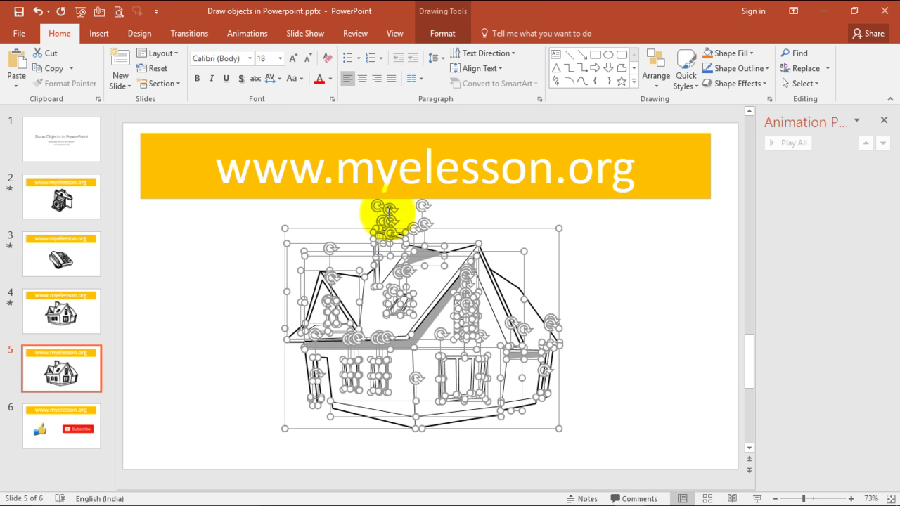
Apply the Float In entrance to the house pieces with the Float Down direction.
click(235, 35)
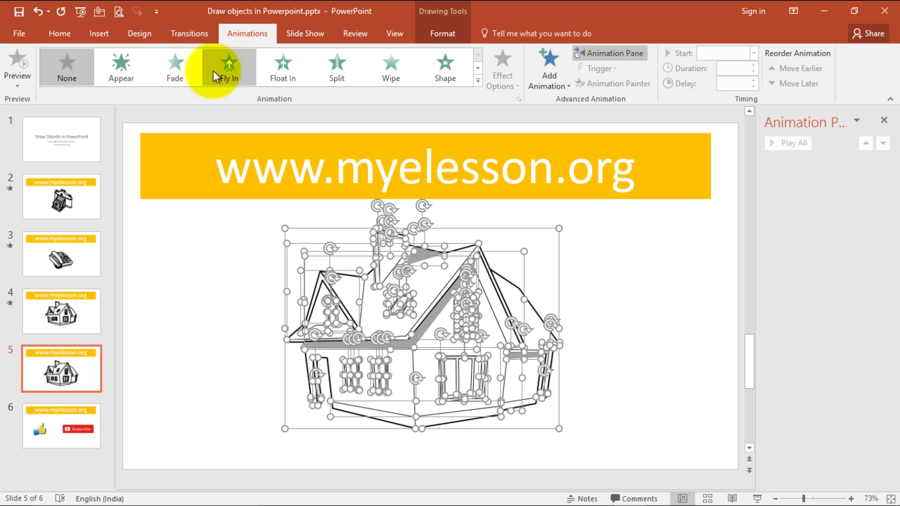
click(477, 83)
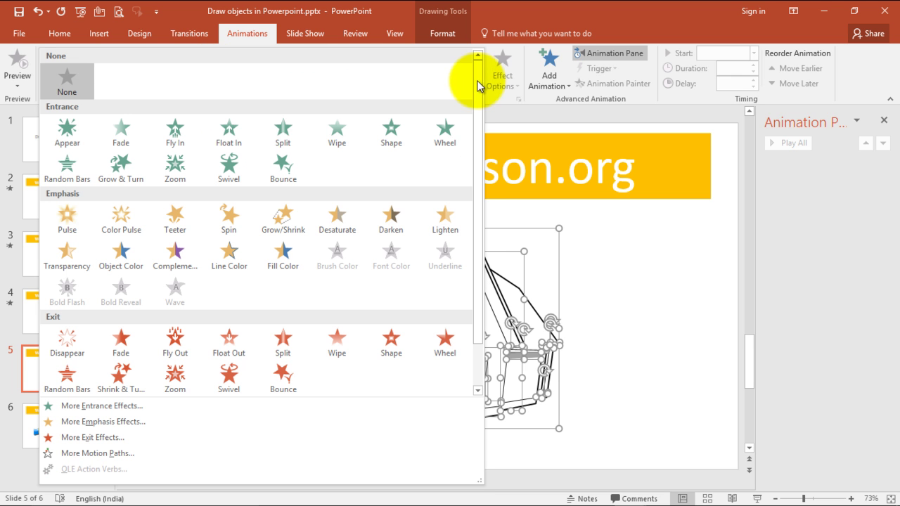
click(228, 138)
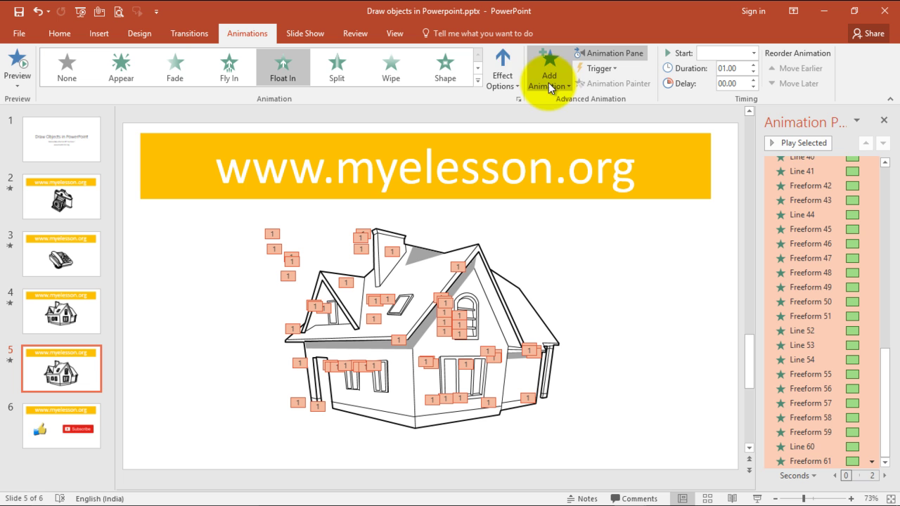
click(512, 81)
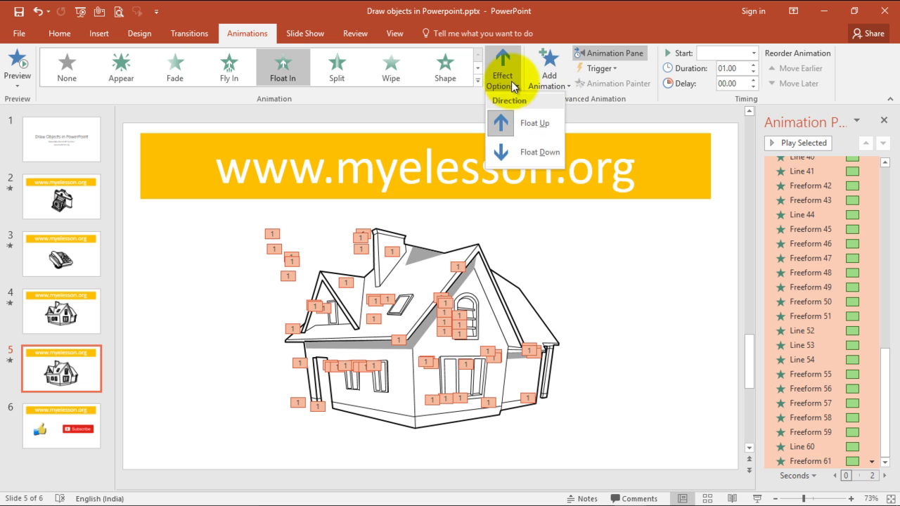
click(526, 153)
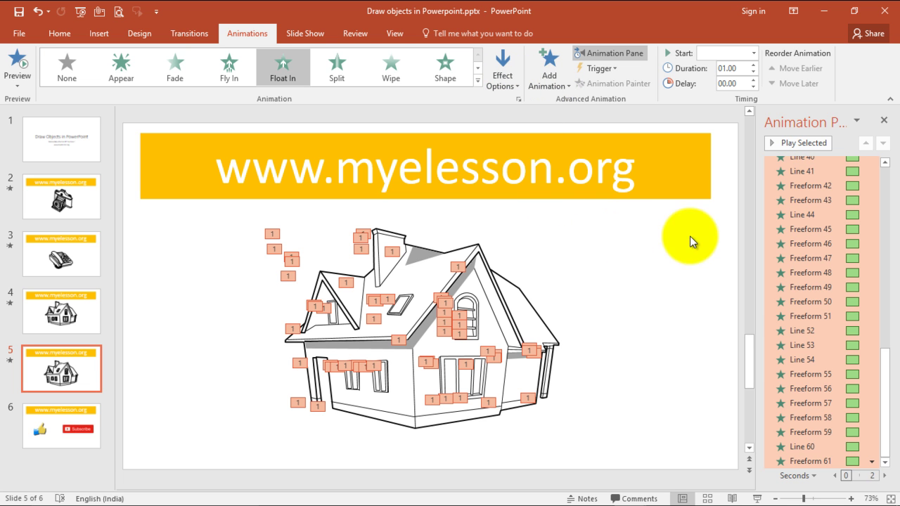
scroll(869, 223, up, 12)
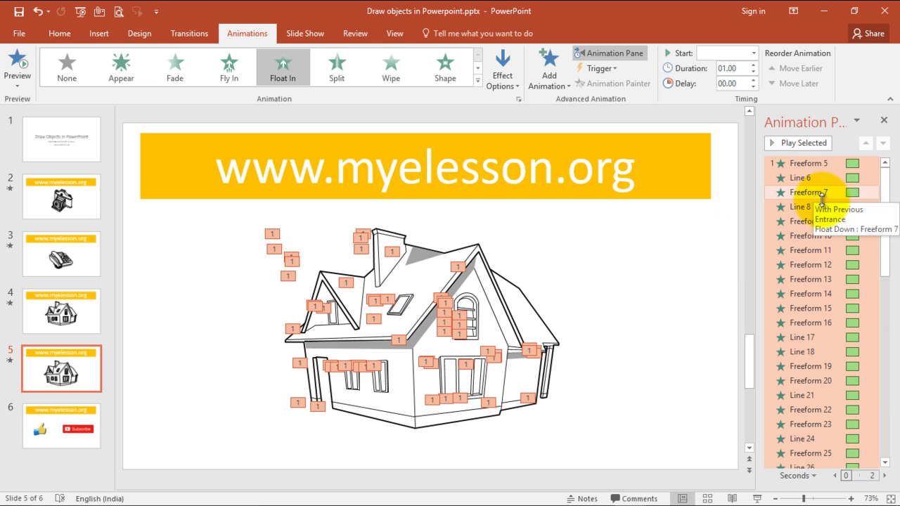
Make the animations from Line 6 through Freeform 61 start After Previous.
click(871, 164)
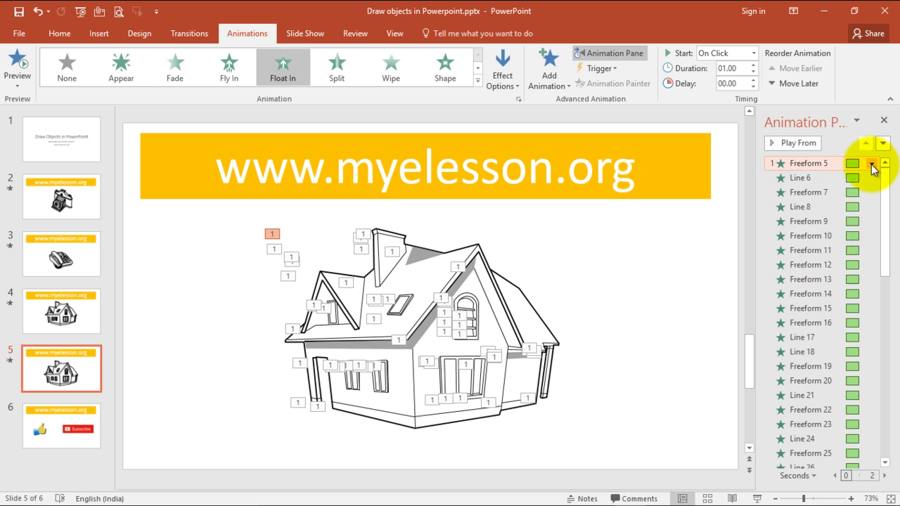
click(872, 165)
click(808, 178)
click(806, 180)
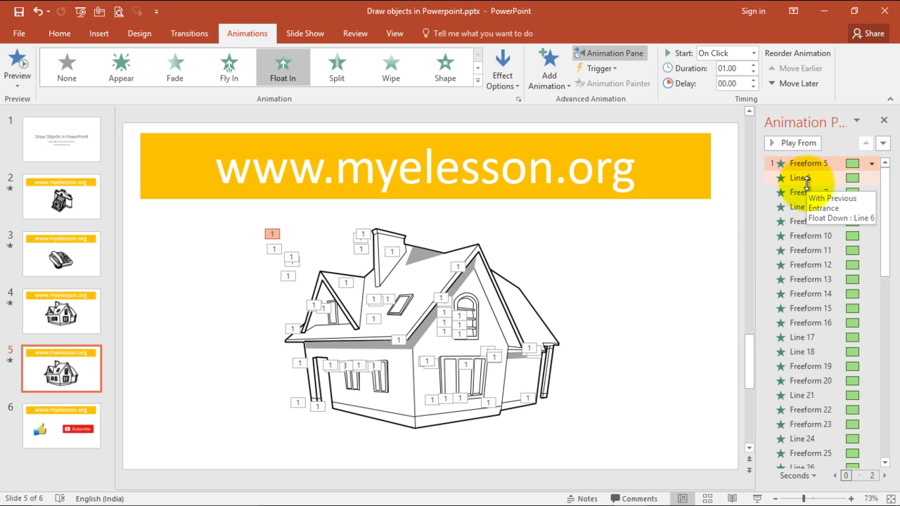
key(shift+Down)
key(shift+Down)
key(shift+Down)
key(shift+Down)
key(shift+Down)
key(shift+Down)
key(shift+Down)
key(shift+Down)
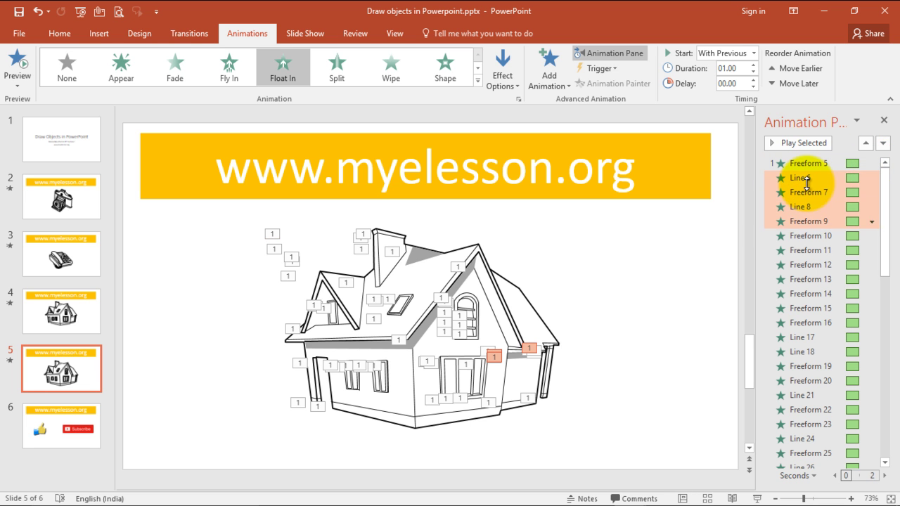
key(shift+Down)
key(shift+Down)
key(shift+Down)
key(shift+Down)
key(shift+Down)
key(shift+Down)
key(shift+Down)
key(shift+Down)
key(shift+Down)
key(shift+Down)
key(shift+Down)
key(shift+Down)
key(shift+Down)
key(shift+Down)
key(shift+Down)
key(shift+Down)
key(shift+Down)
key(shift+Down)
key(shift+Down)
key(shift+Down)
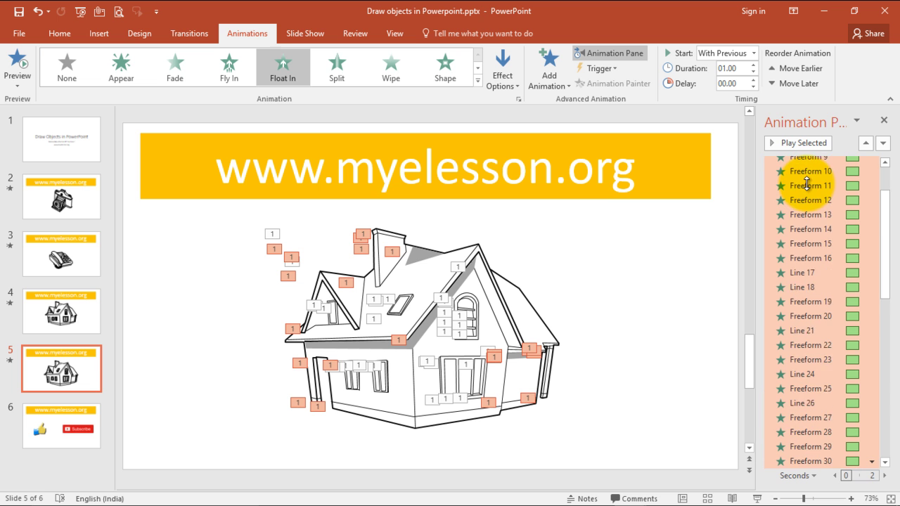
key(shift+Down)
key(shift+Down)
key(shift+Down)
key(shift+Down)
key(shift+Down)
key(shift+Down)
key(shift+Down)
key(shift+Down)
key(shift+Down)
key(shift+Down)
key(shift+Down)
key(shift+Down)
key(shift+Down)
key(shift+Down)
key(shift+Down)
key(shift+Down)
key(shift+Down)
key(shift+Down)
key(shift+Down)
key(shift+Down)
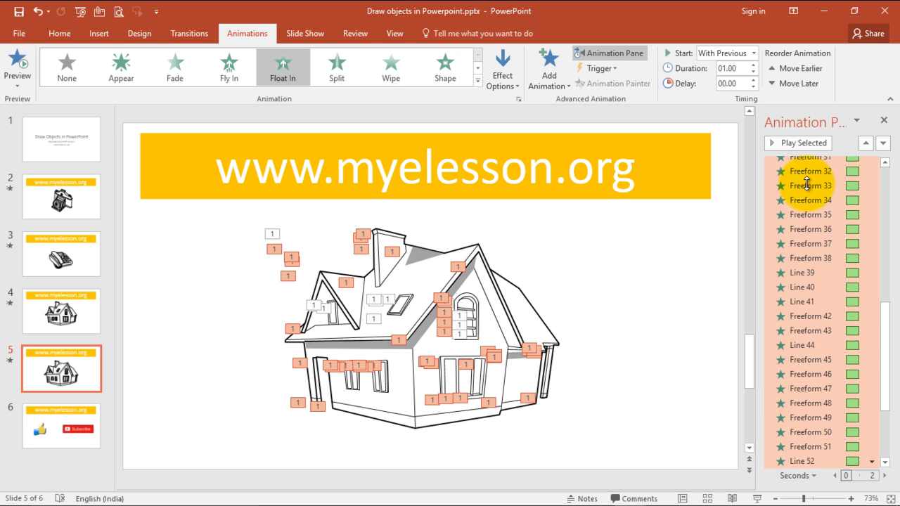
key(shift+Down)
key(shift+Down)
key(shift+Down)
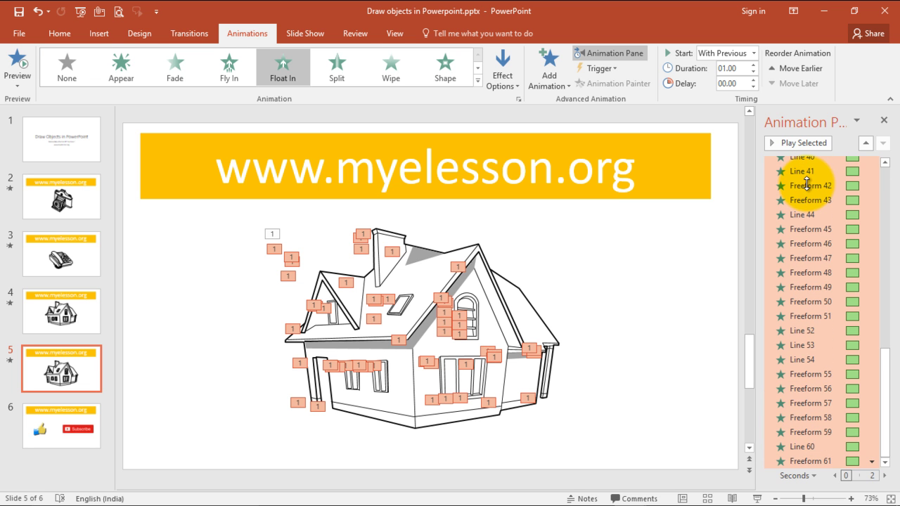
right_click(796, 226)
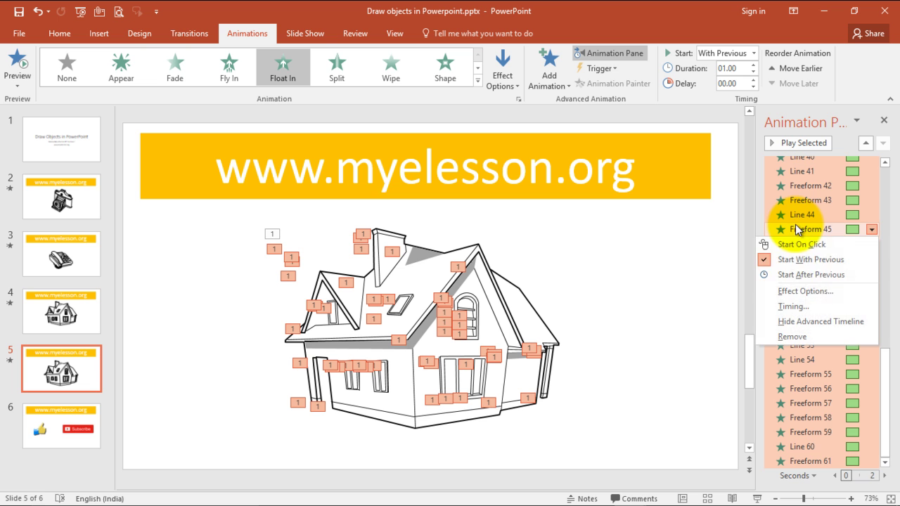
click(812, 276)
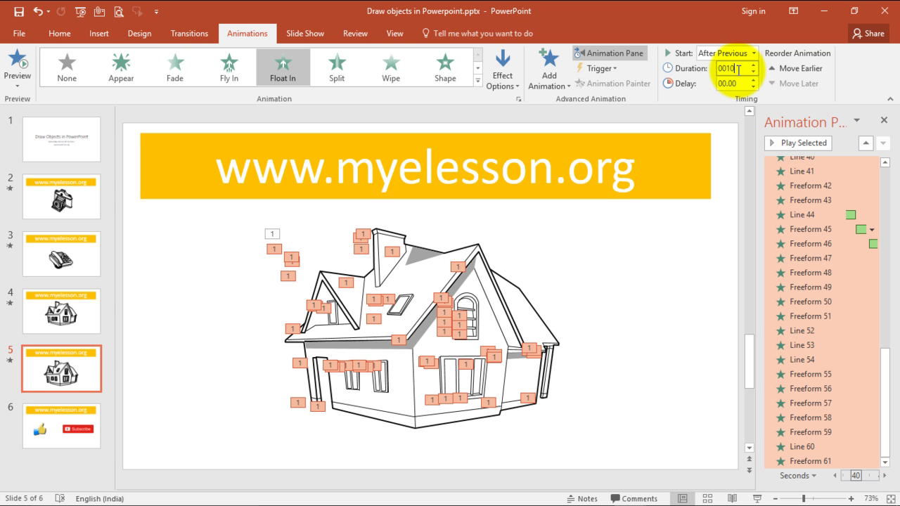
Set those animations' duration to 00.10 seconds.
key(BackSpace)
text(.10)
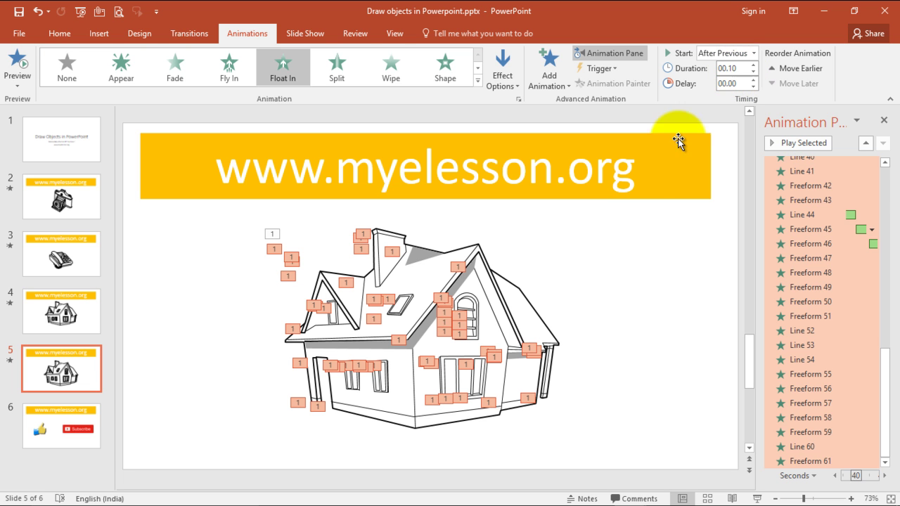
click(667, 264)
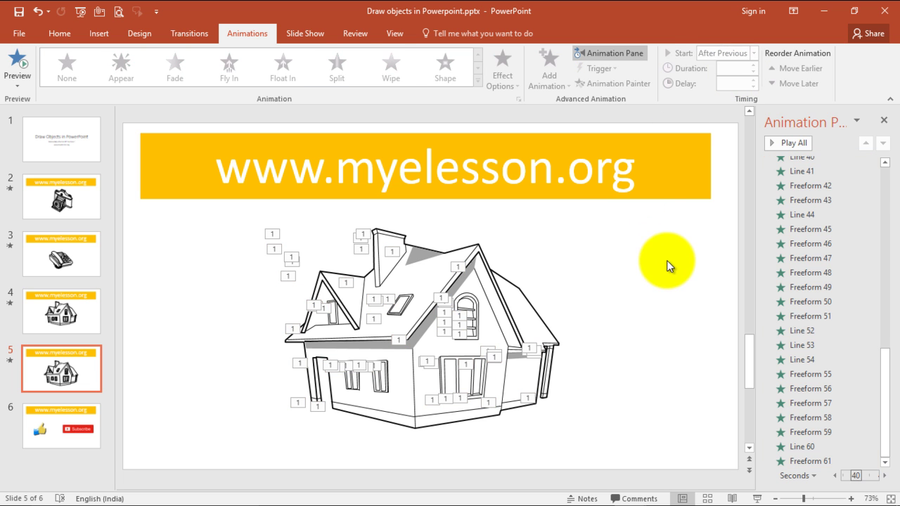
Preview the slide as the house pieces float down one by one, then stop it.
click(21, 64)
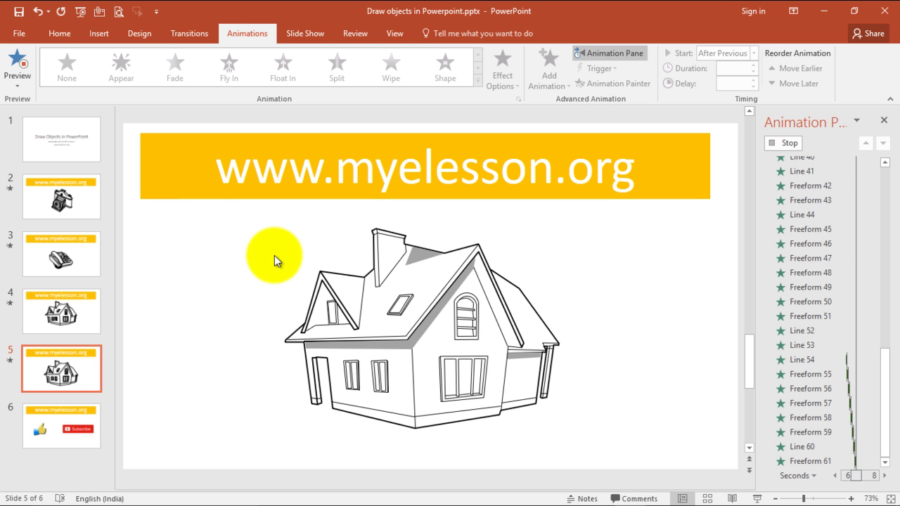
click(587, 246)
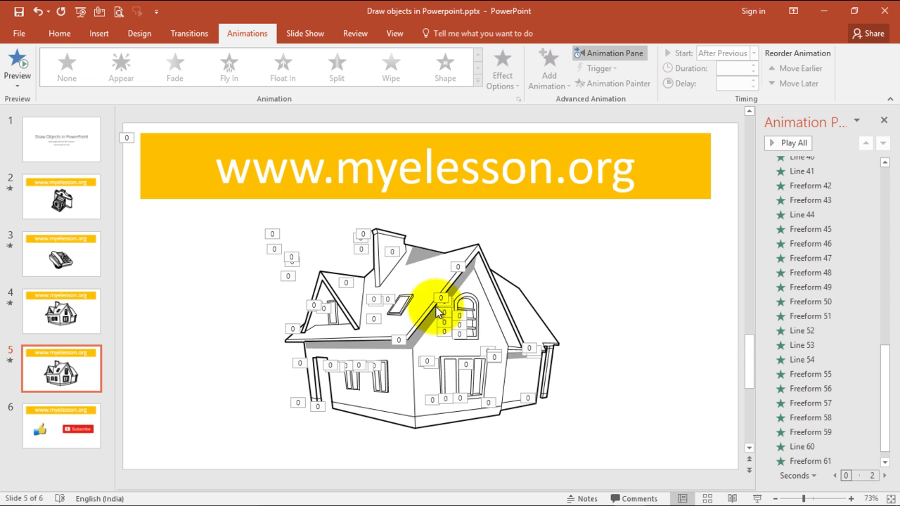
Give all house pieces except the banner an Appear entrance lasting 0.25 seconds.
key(ctrl+a)
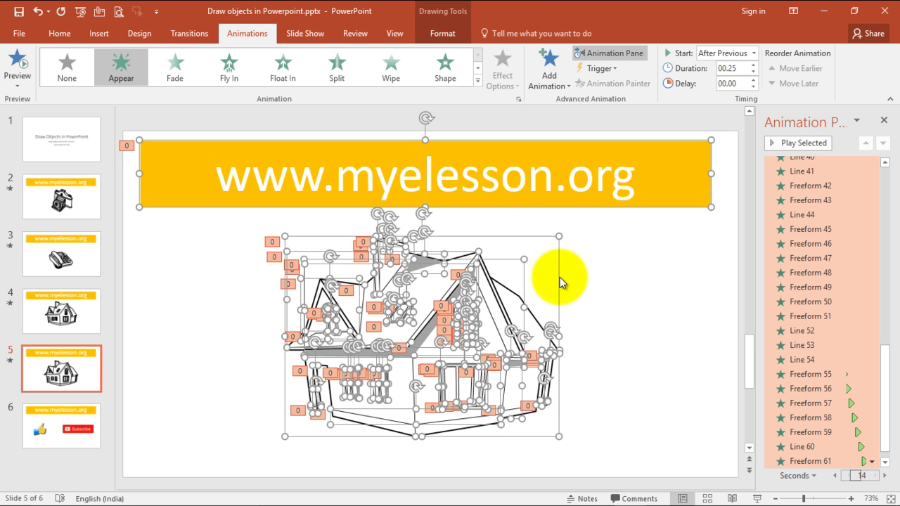
shift+click(186, 184)
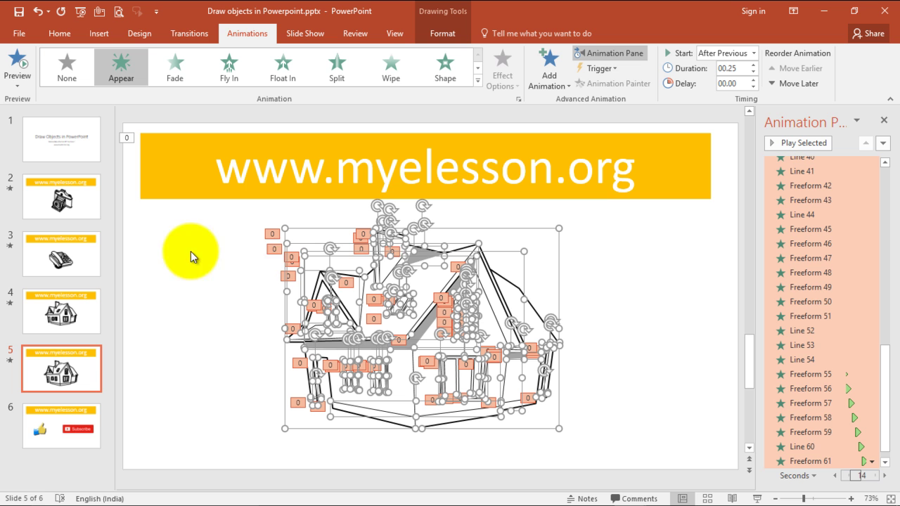
click(126, 61)
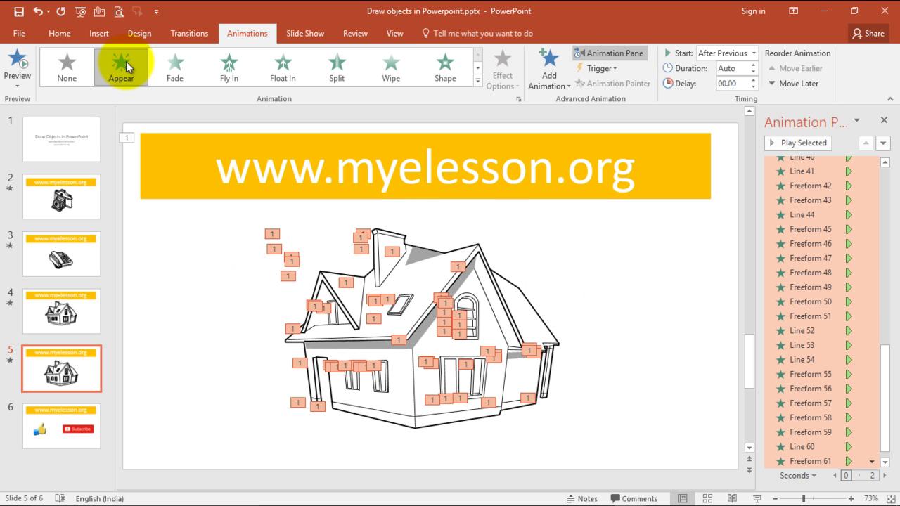
click(754, 65)
click(753, 64)
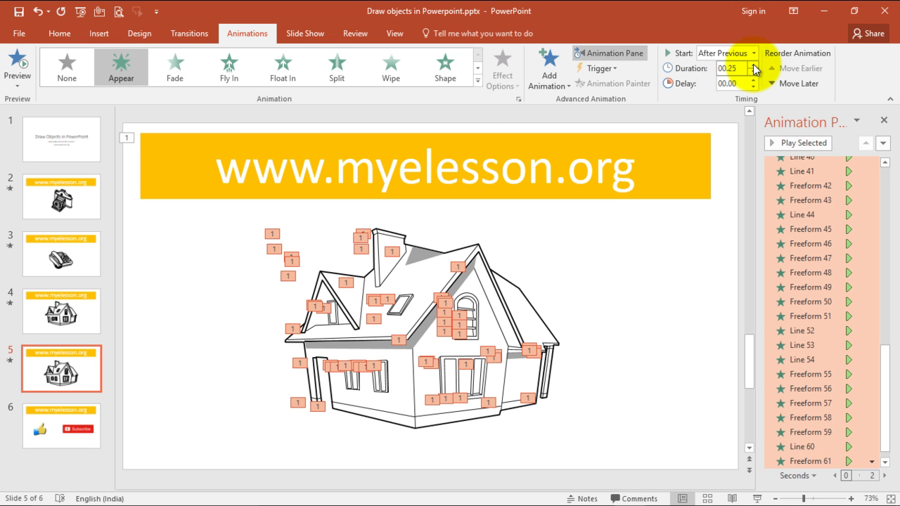
Set the house animations to start After Previous and preview the result.
right_click(815, 246)
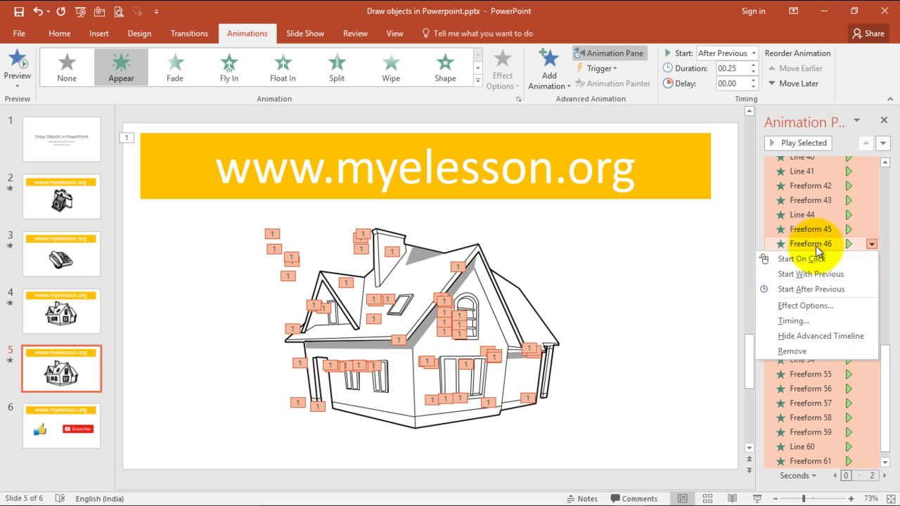
click(807, 290)
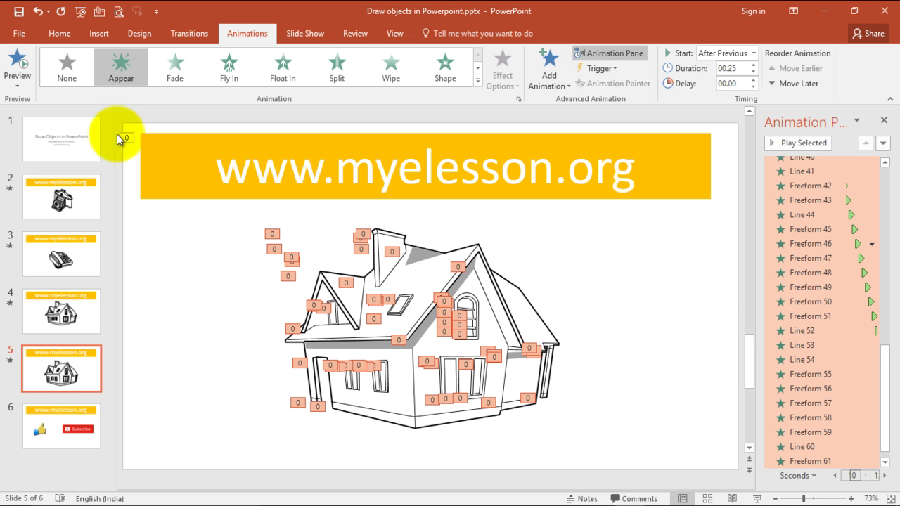
click(23, 67)
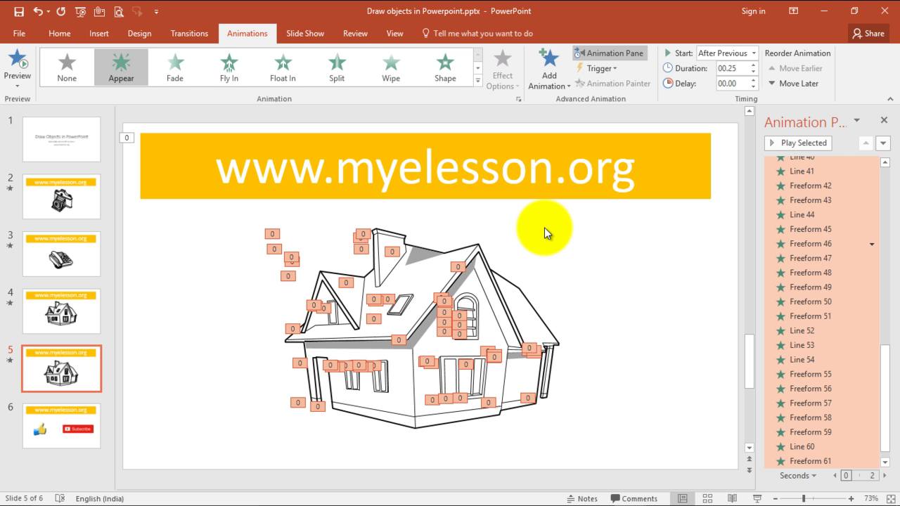
Go to slide 6 with the thumbs-up and Subscribe button.
click(76, 428)
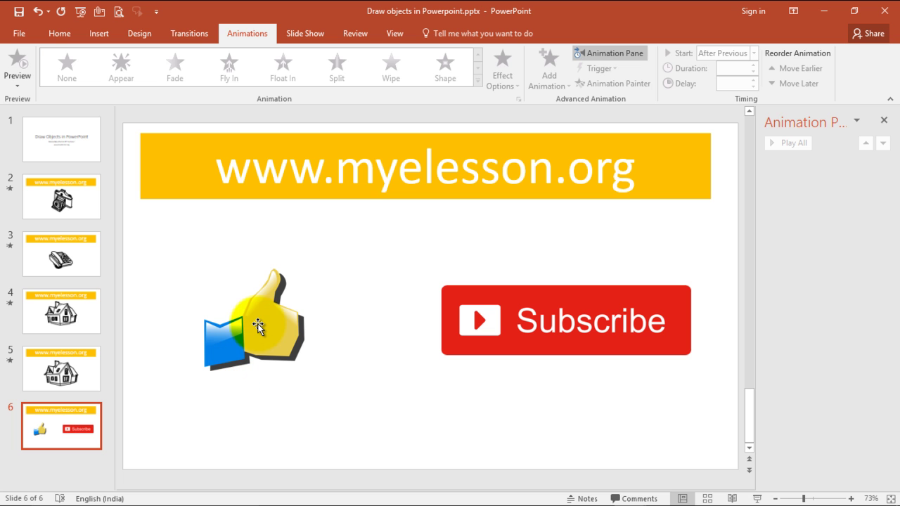